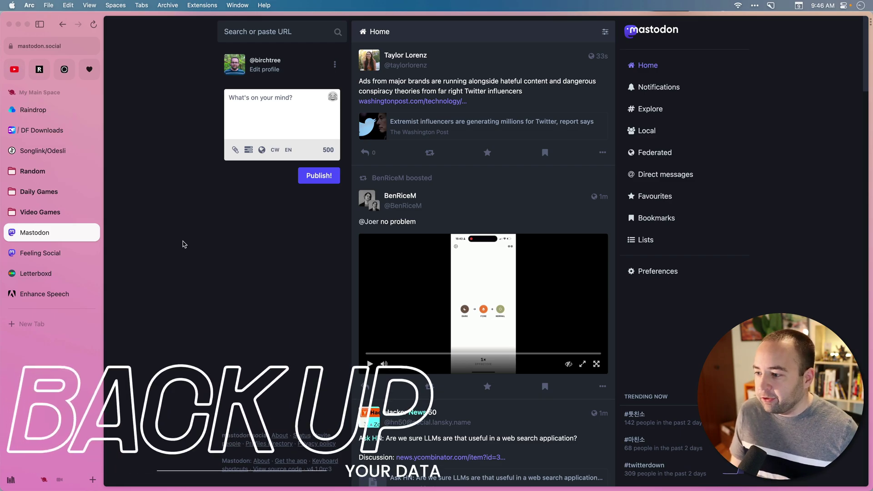
# Step: Download the old account's Follows list as a CSV from the Data export page
pyautogui.click(657, 271)
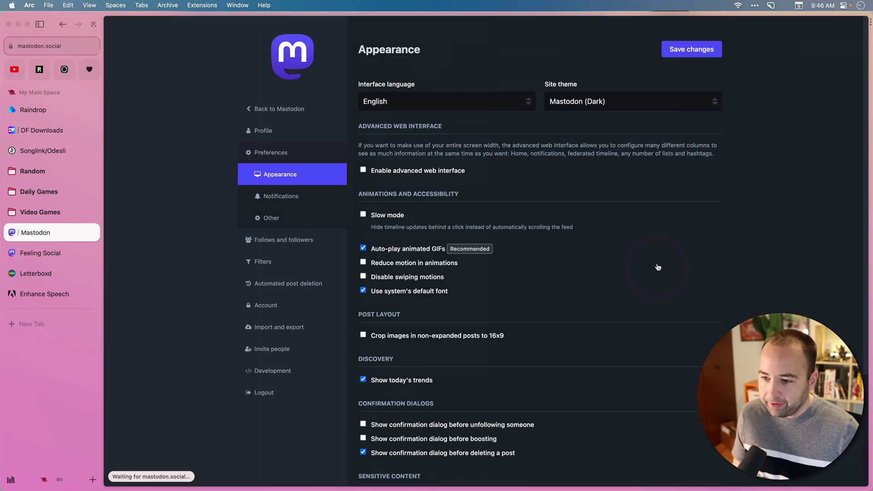
pyautogui.click(275, 329)
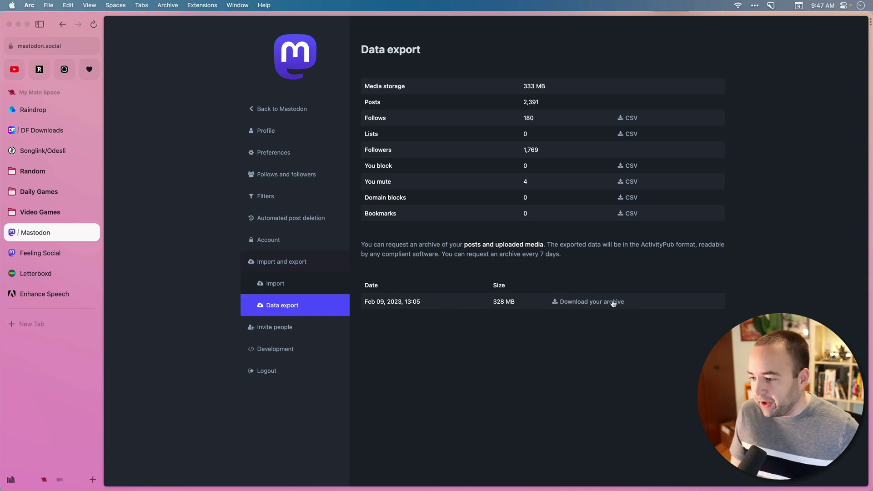
pyautogui.click(586, 282)
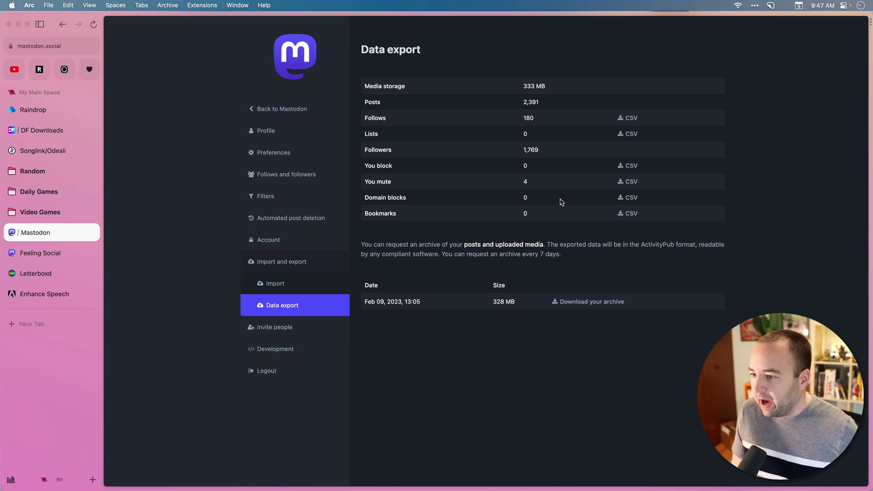
pyautogui.click(564, 145)
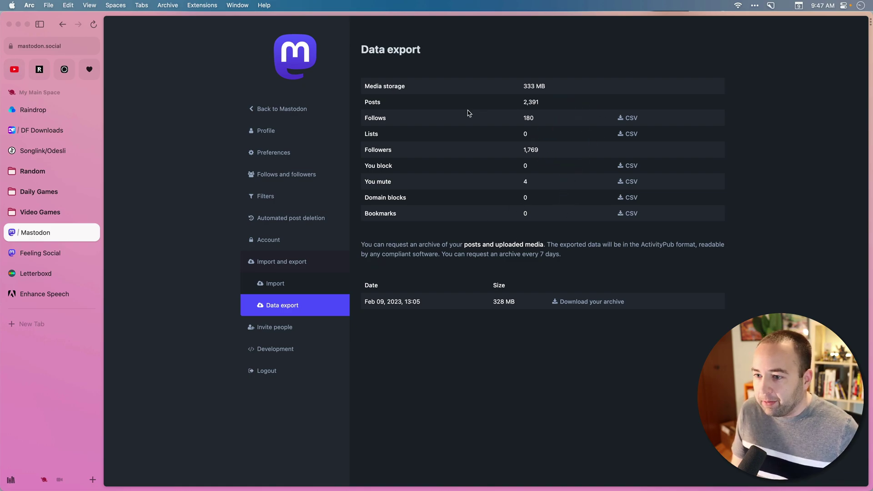
pyautogui.doubleClick(367, 117)
pyautogui.click(409, 117)
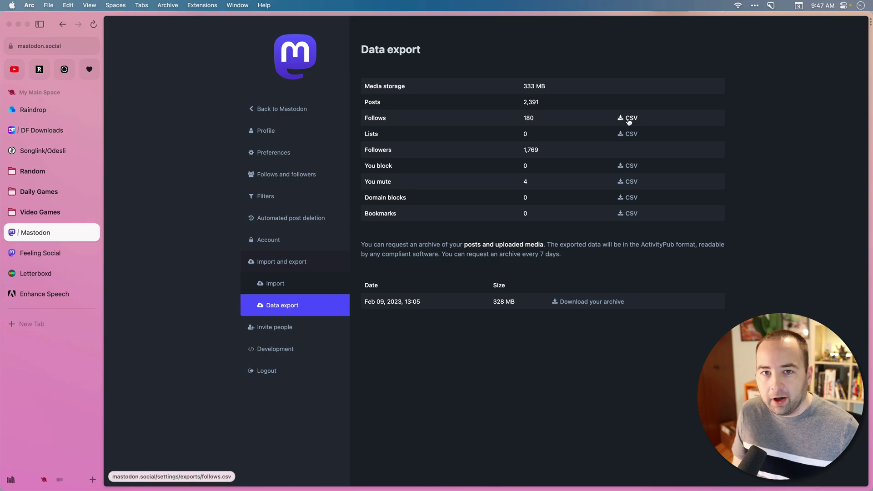
pyautogui.moveTo(868, 114); pyautogui.dragTo(737, 114)
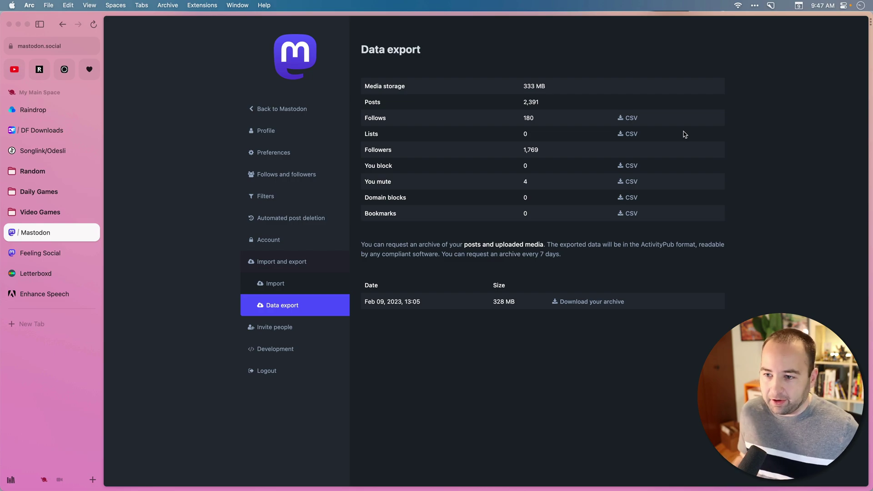
pyautogui.click(790, 121)
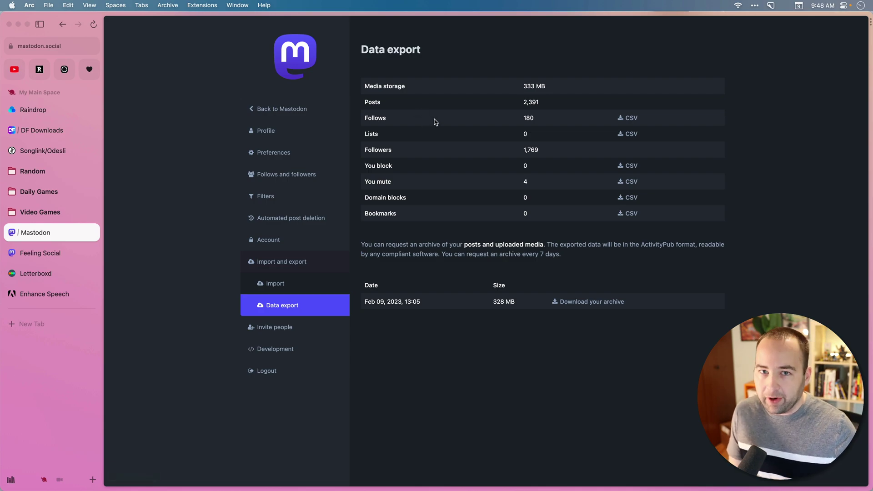
# Step: Switch to the Feeling Social tab showing the new isfeeling.social account's home timeline
pyautogui.click(191, 206)
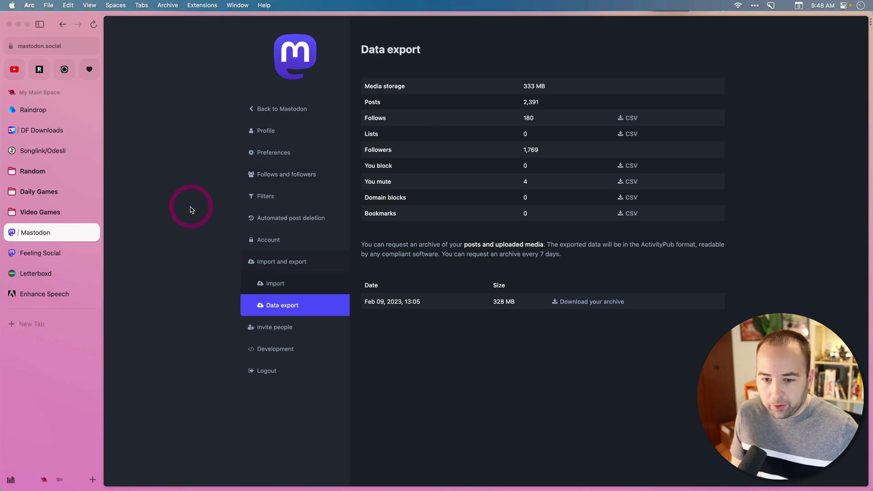
pyautogui.click(51, 254)
pyautogui.click(43, 233)
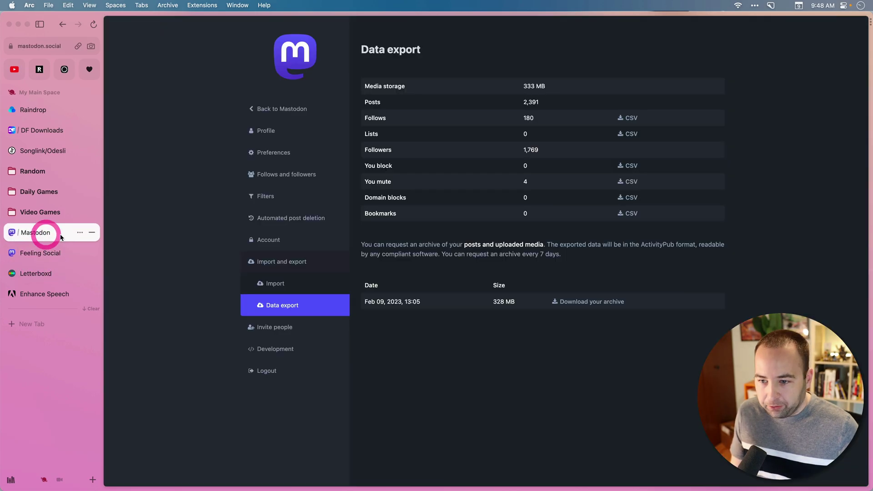
pyautogui.click(45, 251)
pyautogui.click(163, 222)
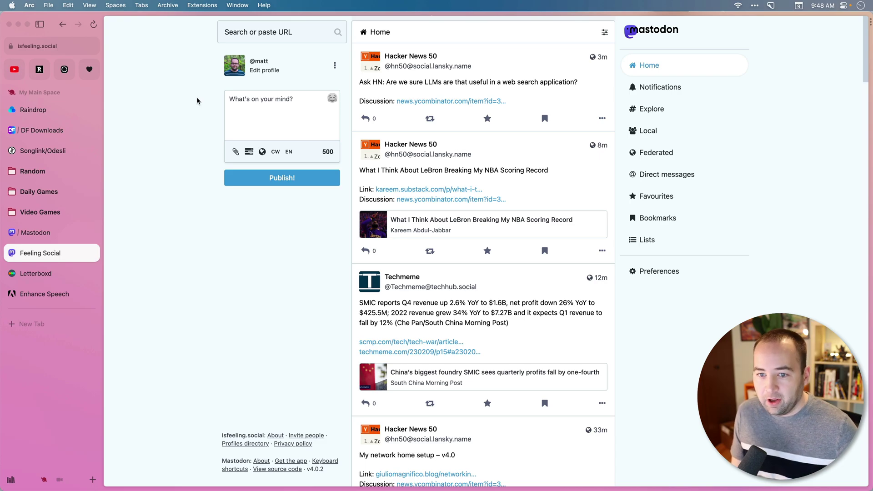
pyautogui.click(37, 233)
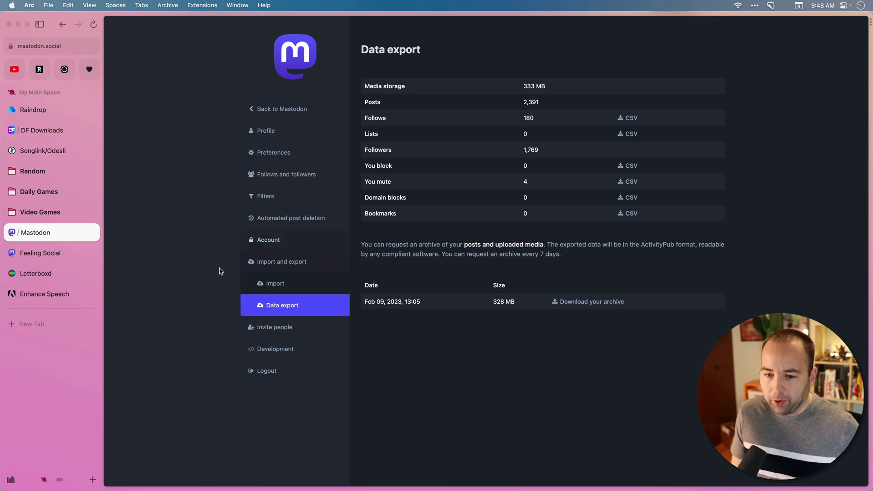
pyautogui.click(185, 254)
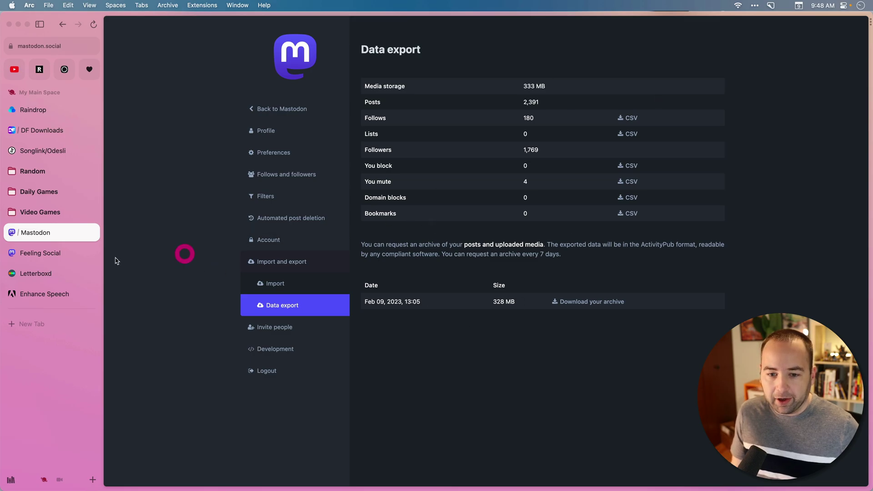
pyautogui.click(47, 253)
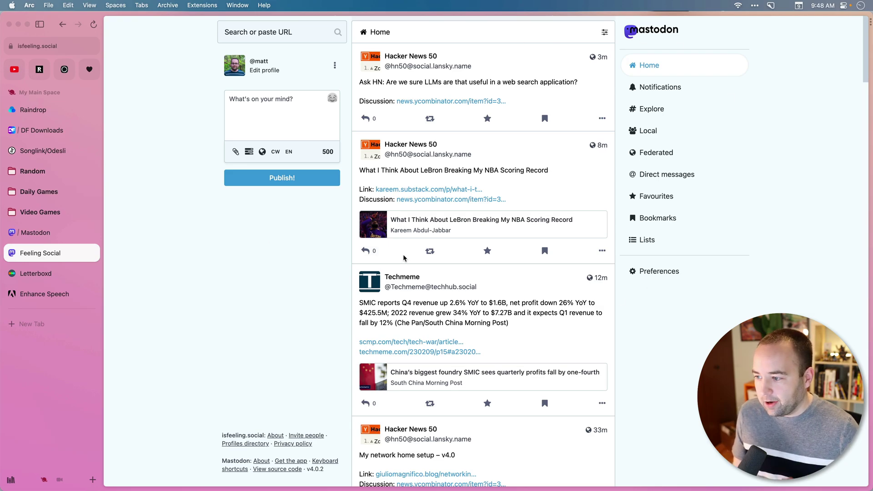
pyautogui.click(292, 264)
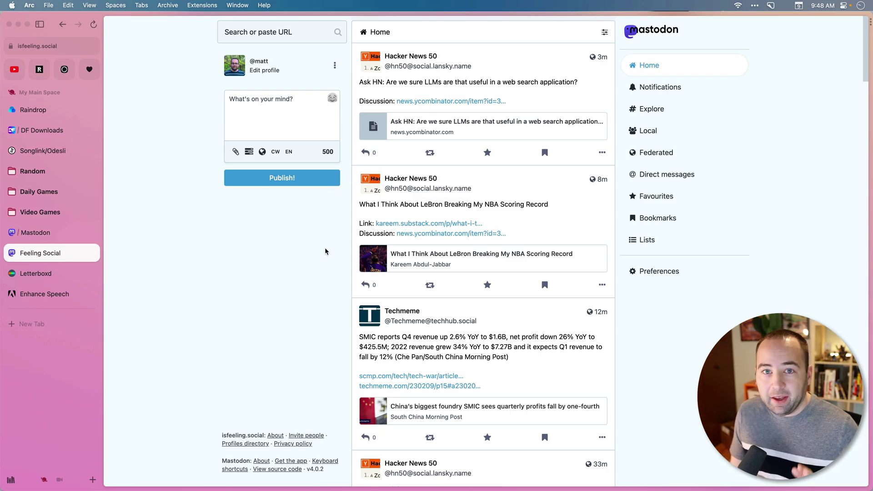
# Step: From the new account's Account settings, open the 'create an account alias' page
pyautogui.click(659, 271)
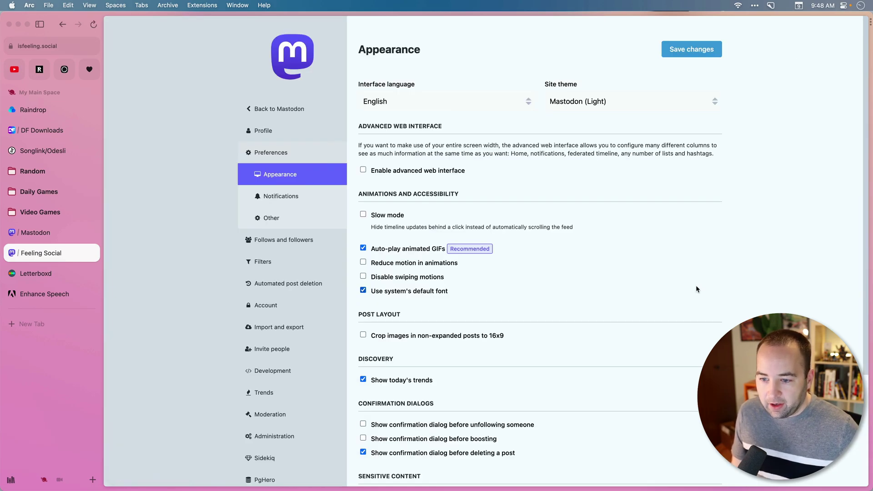
pyautogui.click(266, 305)
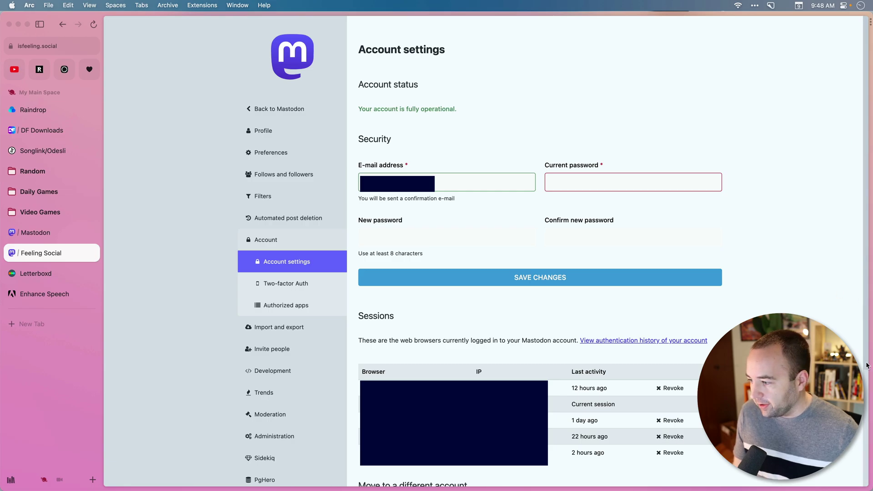
pyautogui.scroll(-5, 866, 391)
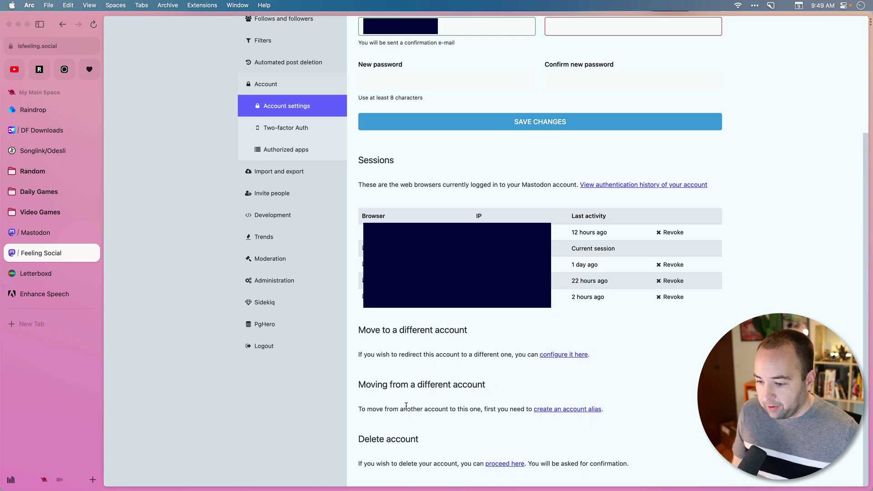
pyautogui.click(566, 409)
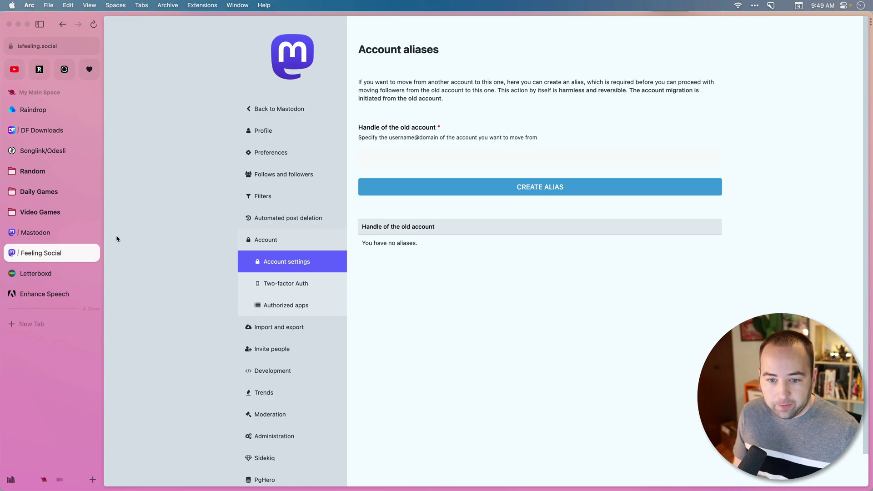
# Step: Copy the old mastodon.social account's full handle from its profile page
pyautogui.click(28, 232)
pyautogui.click(269, 108)
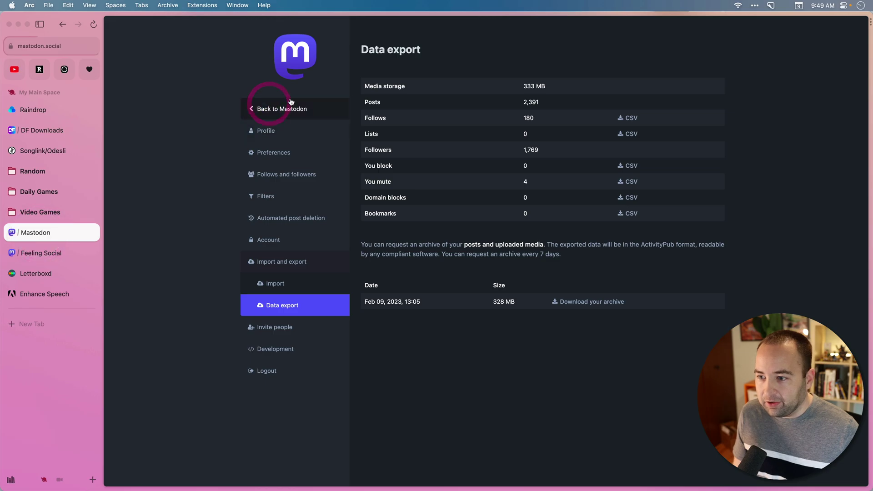
pyautogui.click(267, 77)
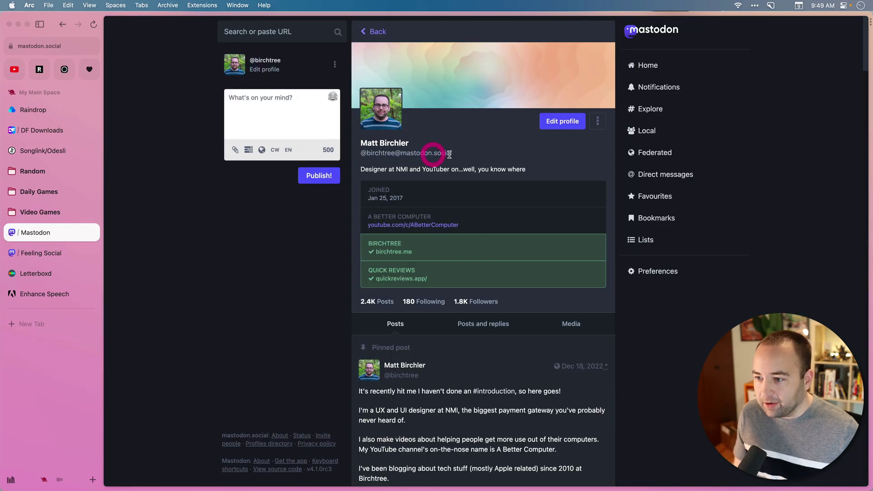
pyautogui.moveTo(449, 155); pyautogui.dragTo(363, 155)
pyautogui.press('super+c')
pyautogui.click(374, 155)
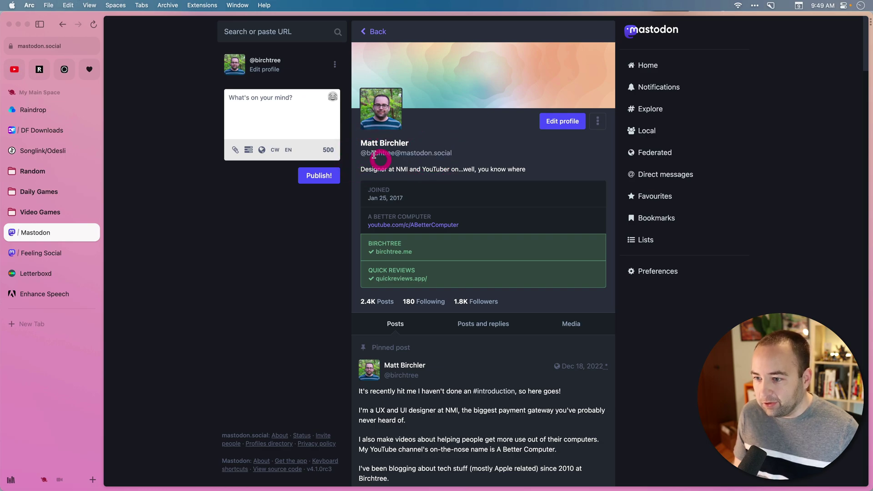
# Step: Paste the old handle into the alias form, create the alias, and return to the old profile
pyautogui.click(45, 253)
pyautogui.click(419, 159)
pyautogui.press('super+v')
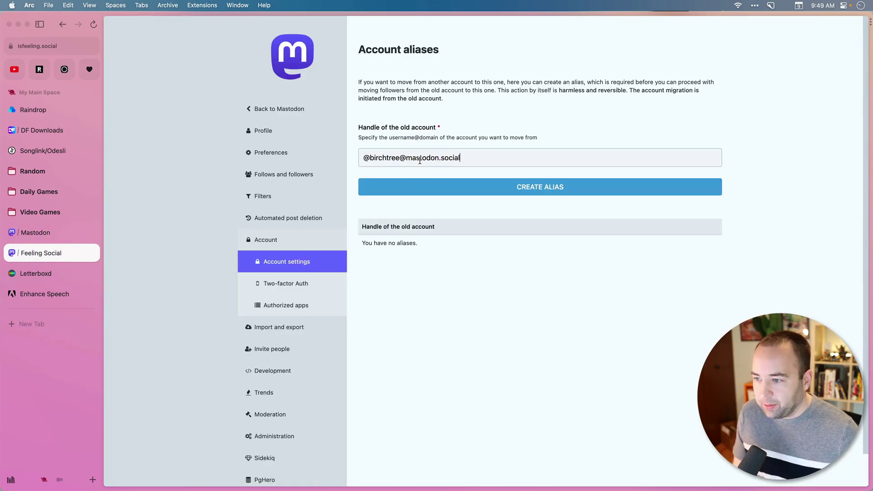
pyautogui.click(540, 191)
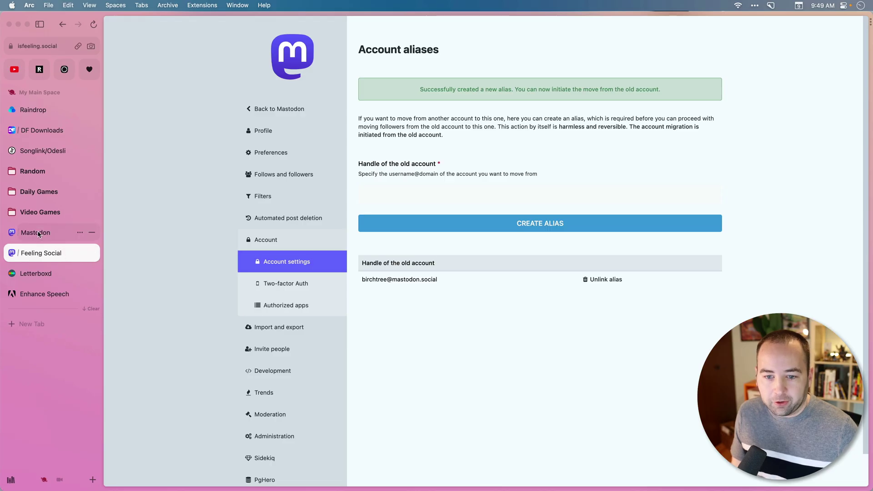
pyautogui.click(64, 231)
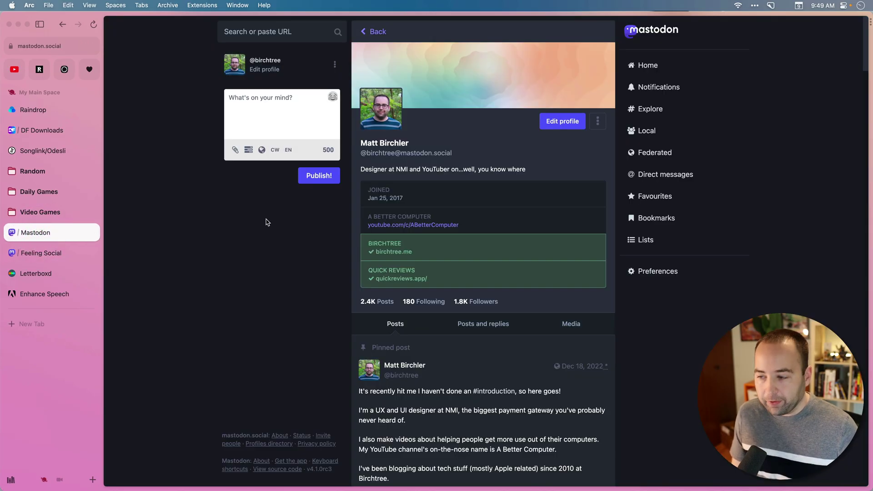
# Step: Open the old account's 'Move to a different account' form from its Account settings
pyautogui.click(655, 271)
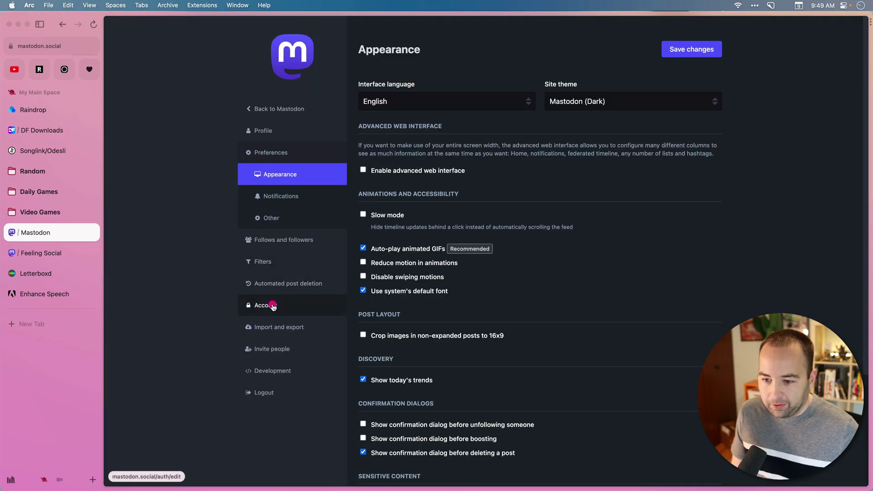
pyautogui.click(272, 305)
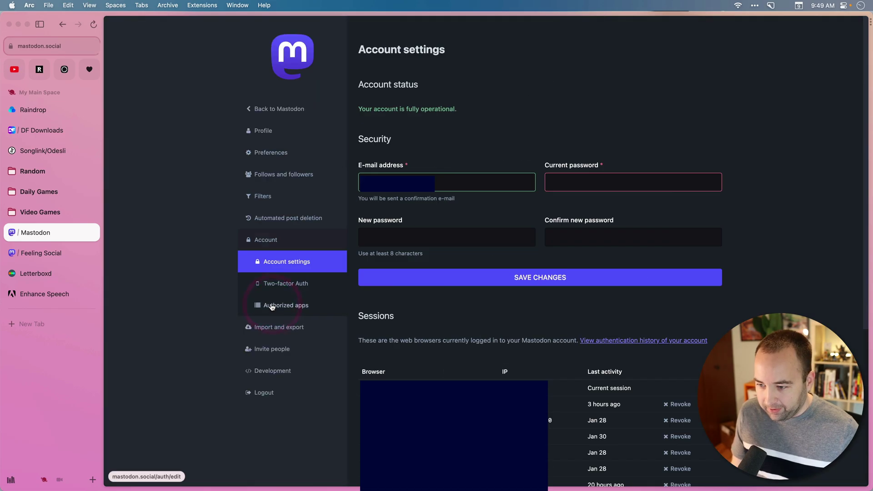
pyautogui.click(865, 395)
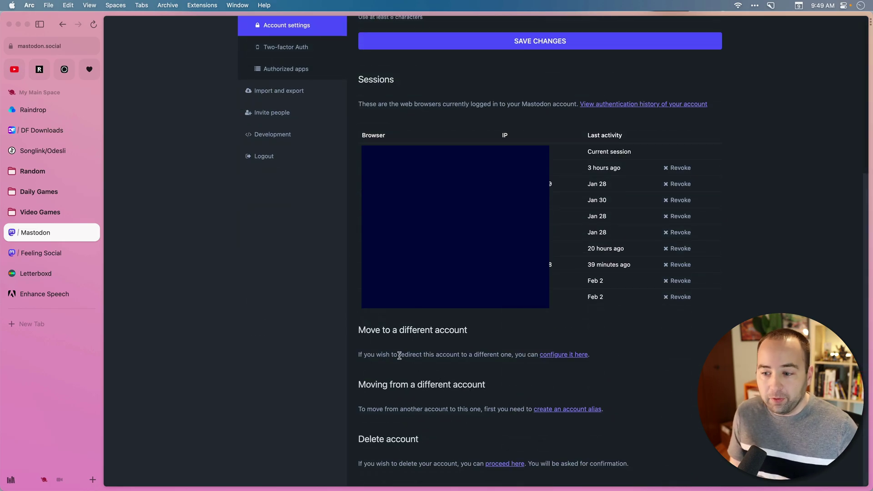
pyautogui.click(578, 358)
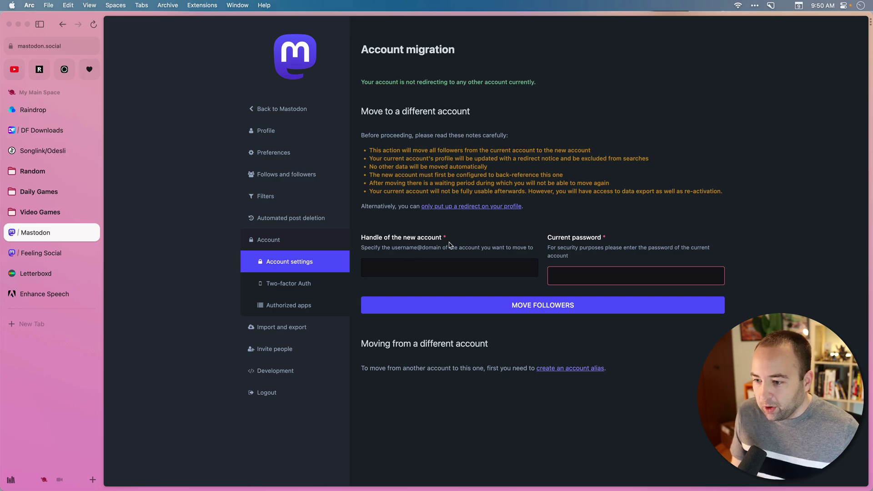
pyautogui.click(48, 252)
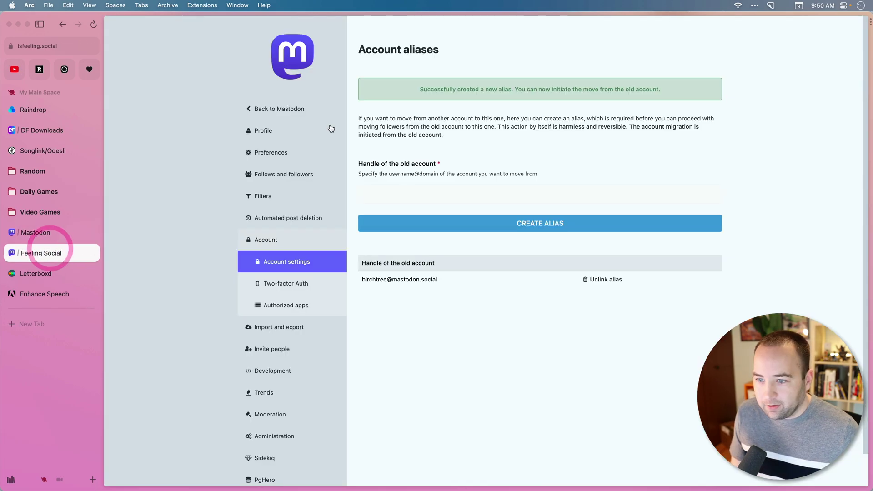
# Step: Copy the new isfeeling.social account's handle from its profile page
pyautogui.click(268, 109)
pyautogui.click(252, 66)
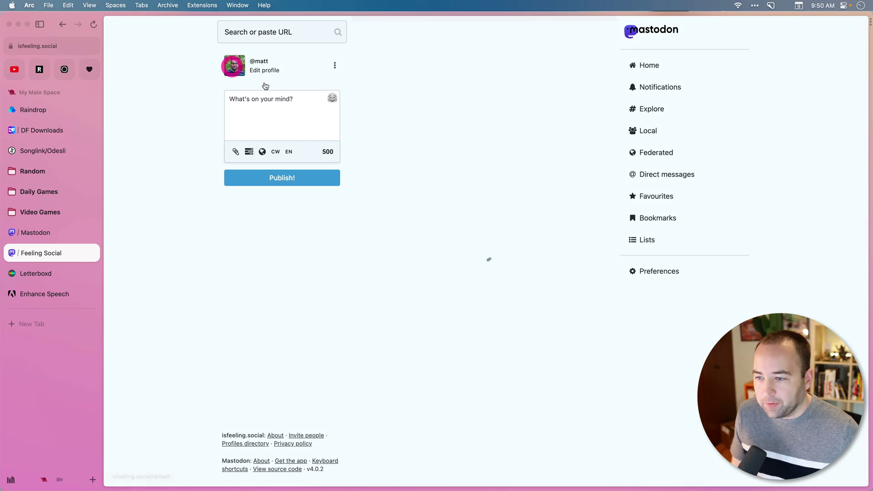
pyautogui.moveTo(433, 155); pyautogui.dragTo(361, 153)
pyautogui.press('super+c')
pyautogui.click(460, 151)
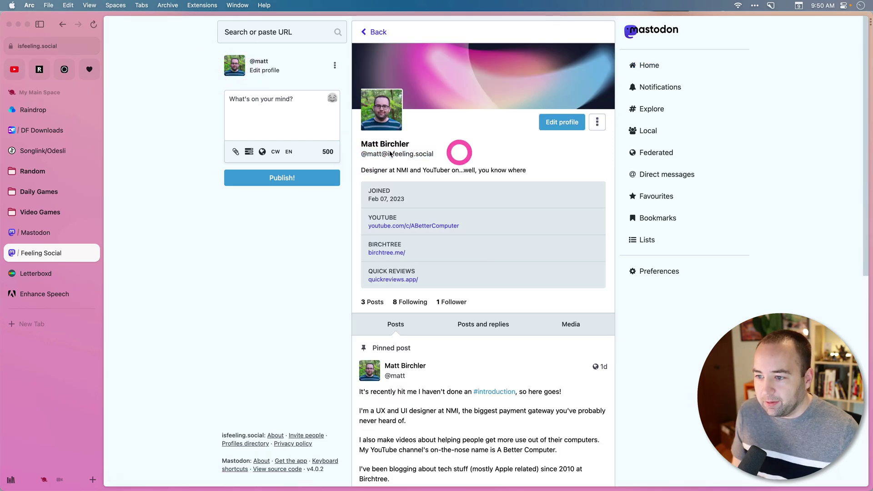
# Step: Paste the new handle into the migration form, autofill the current password, and submit the move
pyautogui.click(40, 233)
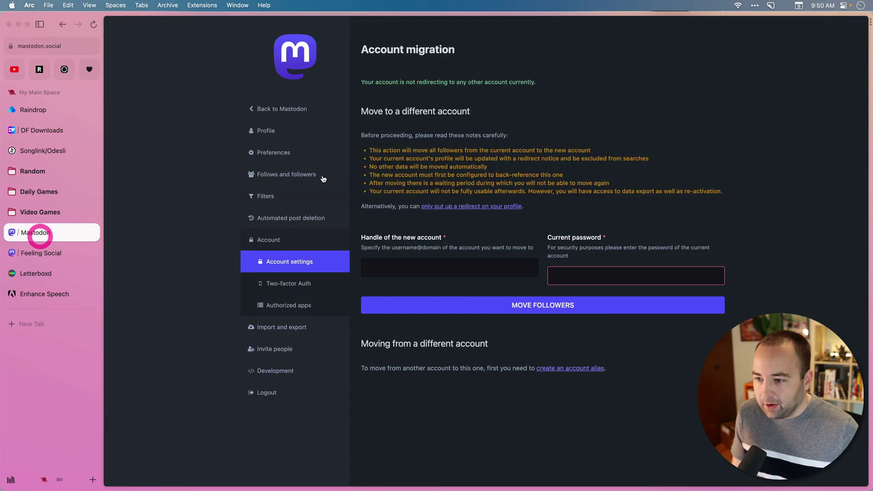
pyautogui.click(415, 266)
pyautogui.press('super+v')
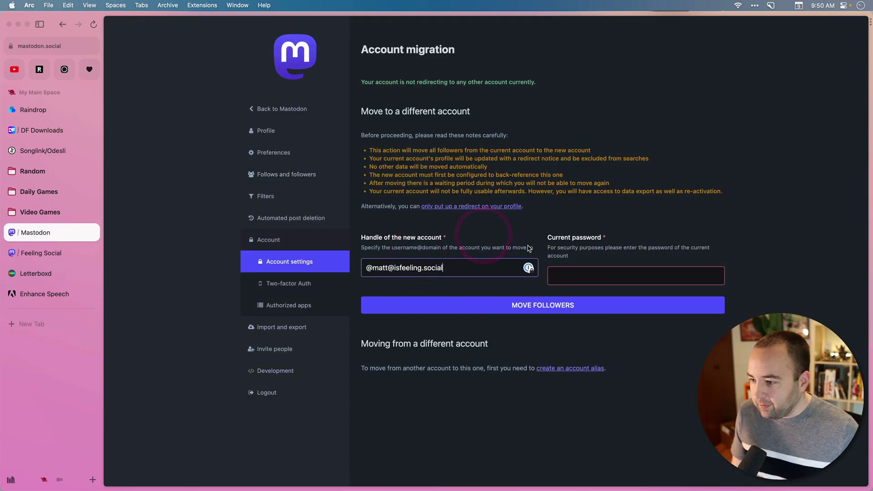
pyautogui.click(602, 274)
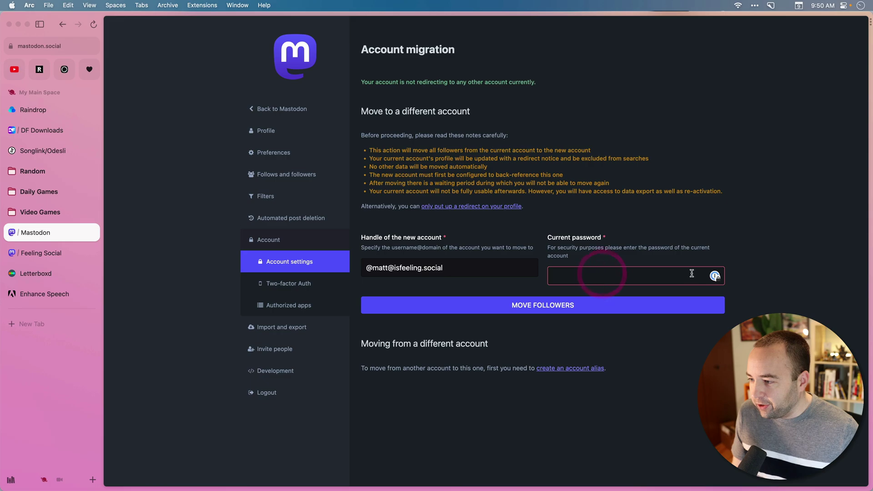
pyautogui.click(715, 275)
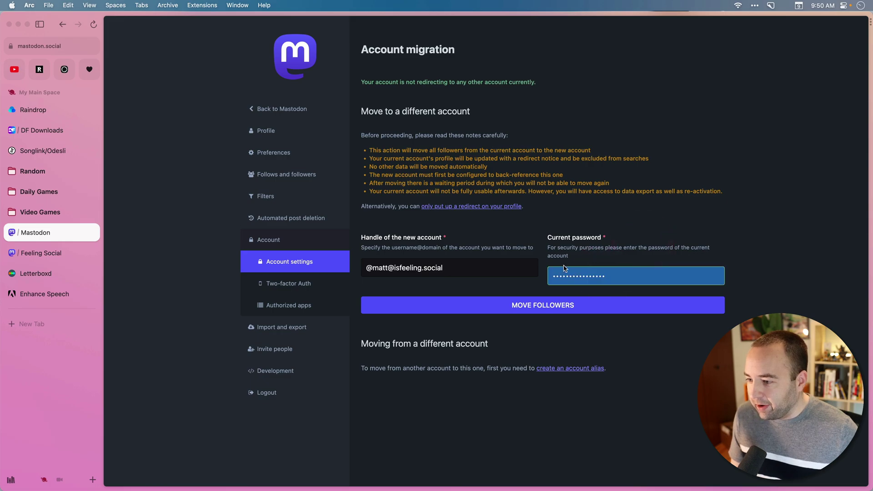
pyautogui.click(542, 308)
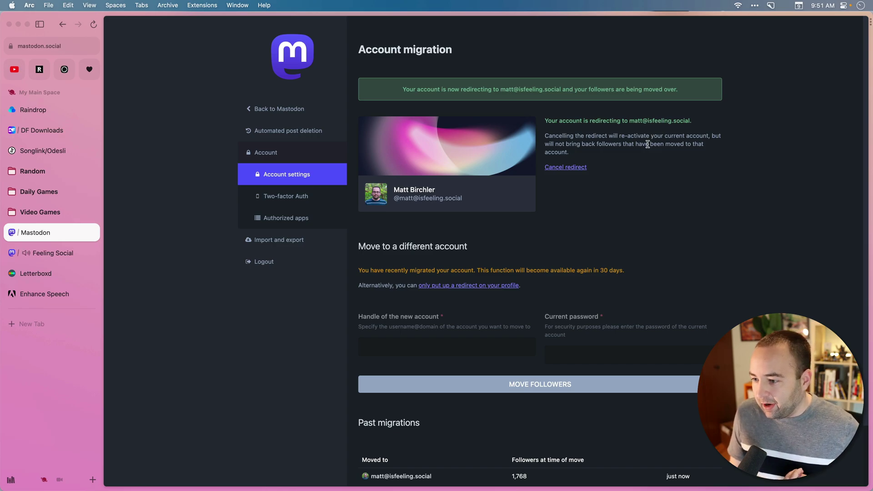
# Step: Switch to the new account's profile, now at 1.3K followers, and open its notifications
pyautogui.click(61, 253)
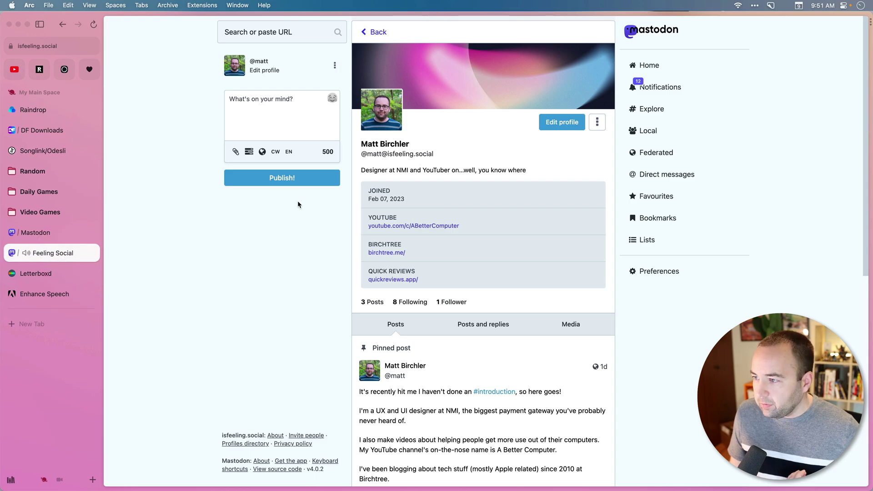
pyautogui.click(655, 90)
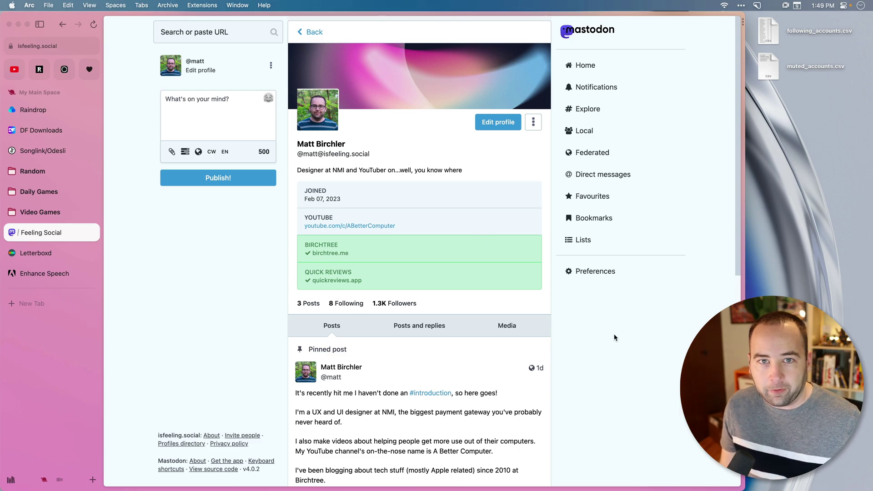
# Step: Select following_accounts.csv on the desktop, then return to the browser's profile view
pyautogui.click(772, 28)
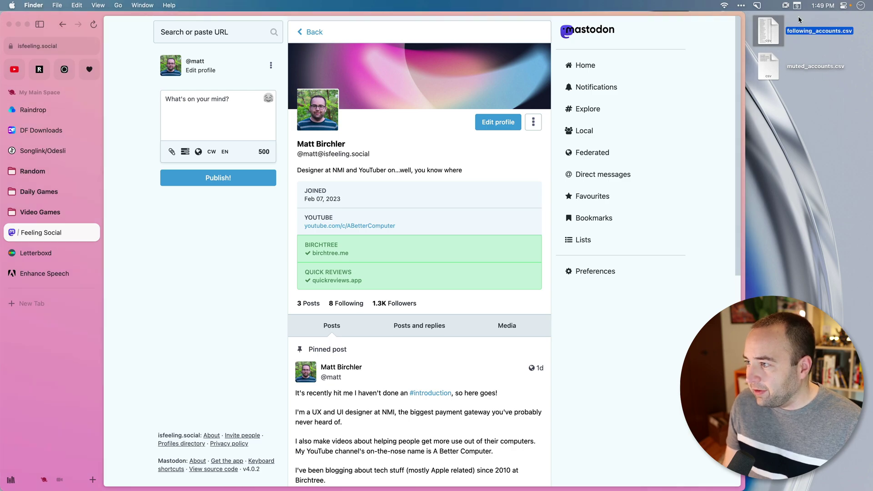
pyautogui.click(708, 128)
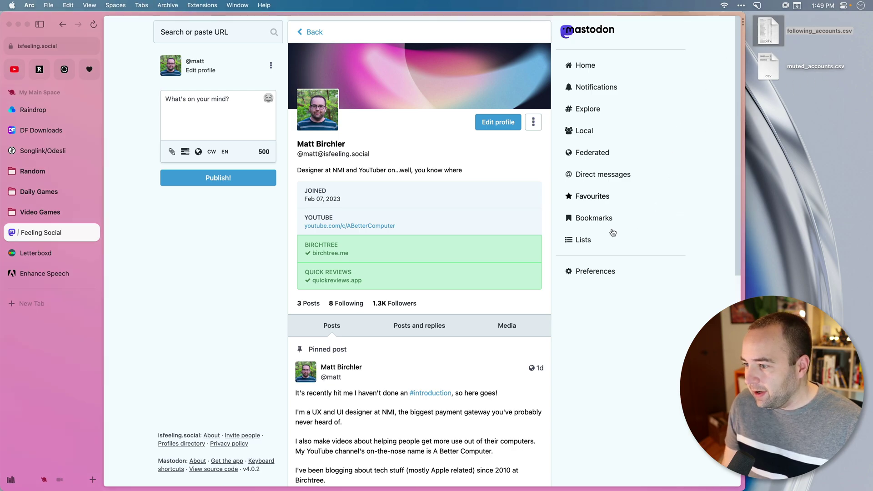
# Step: Upload following_accounts.csv as a Following list import, merged with the existing follows
pyautogui.click(596, 270)
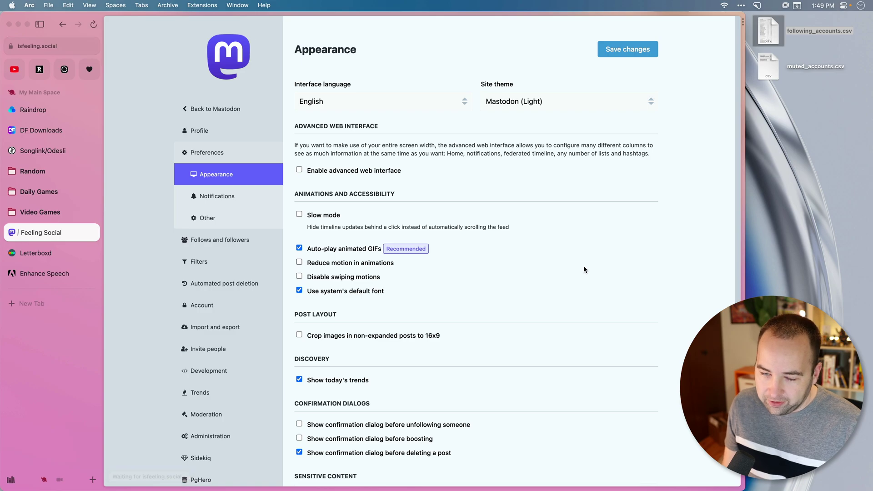
pyautogui.click(207, 327)
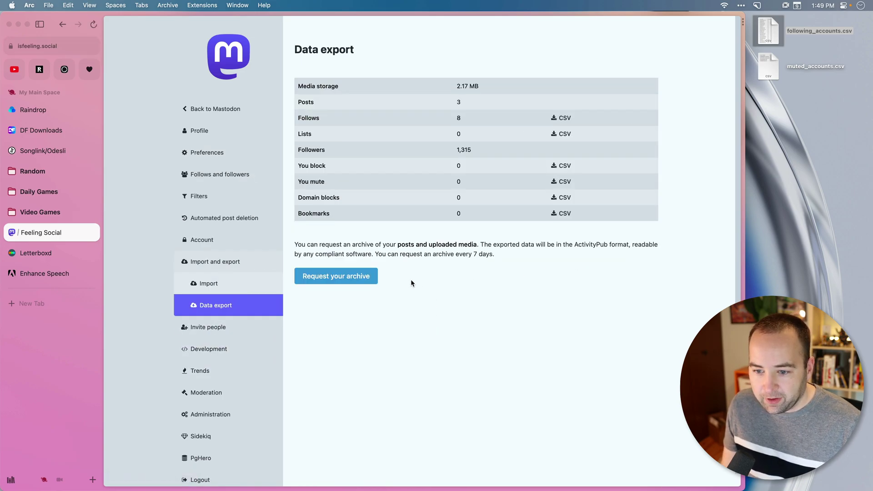
pyautogui.click(225, 284)
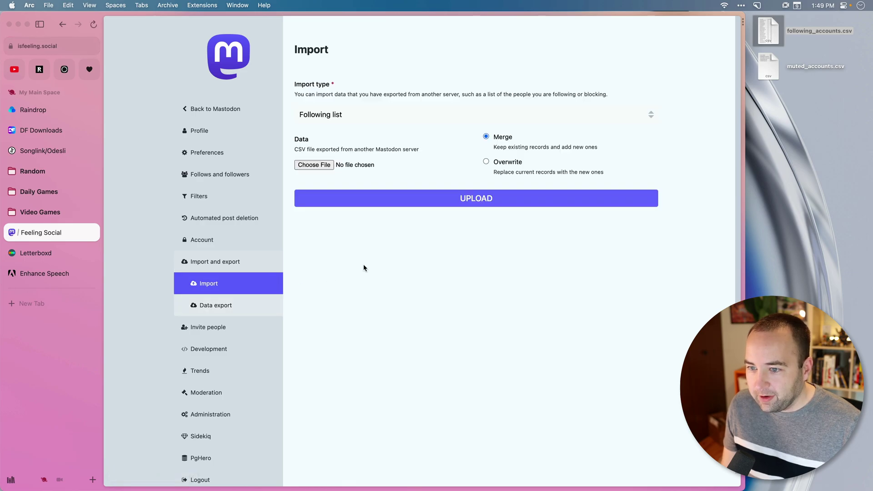
pyautogui.click(321, 115)
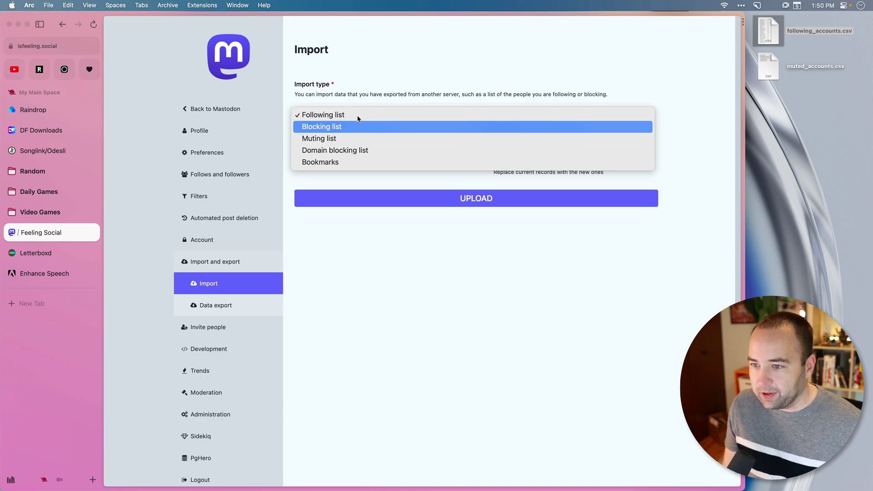
pyautogui.click(362, 99)
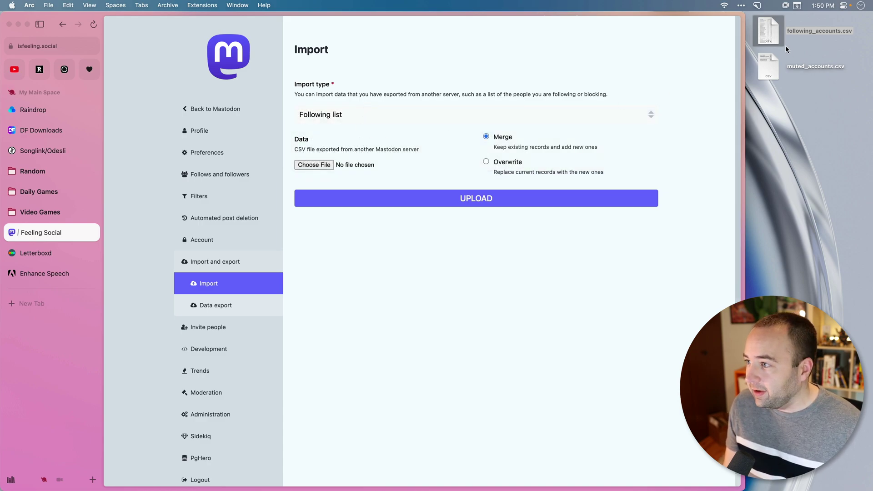
pyautogui.moveTo(773, 35); pyautogui.dragTo(341, 169)
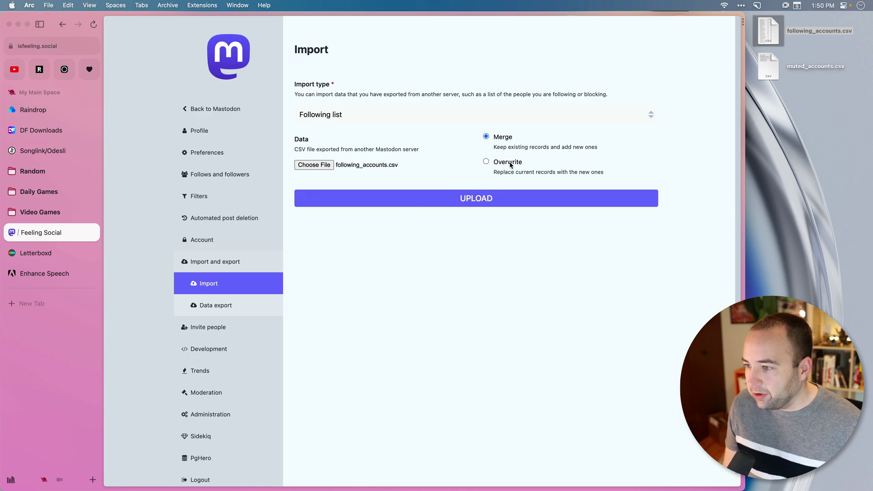
pyautogui.click(485, 200)
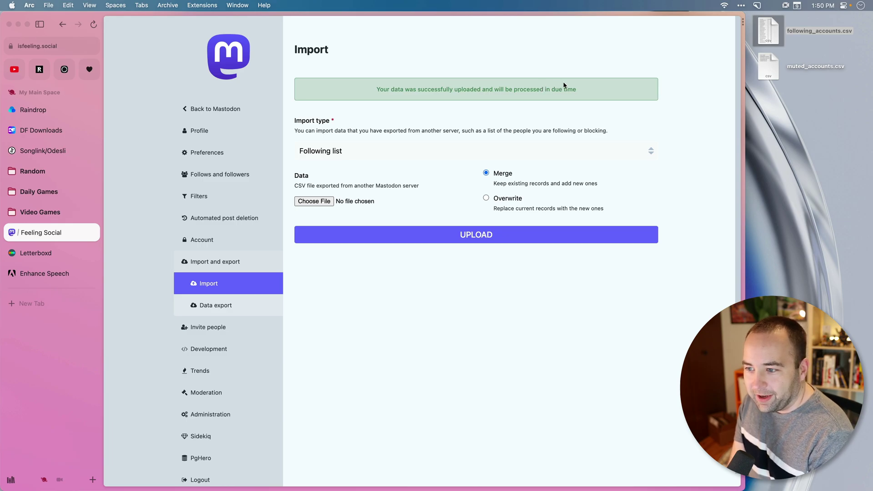
pyautogui.click(230, 109)
# Step: Check the new profile shows 10 Following, then go to the home timeline
pyautogui.click(173, 69)
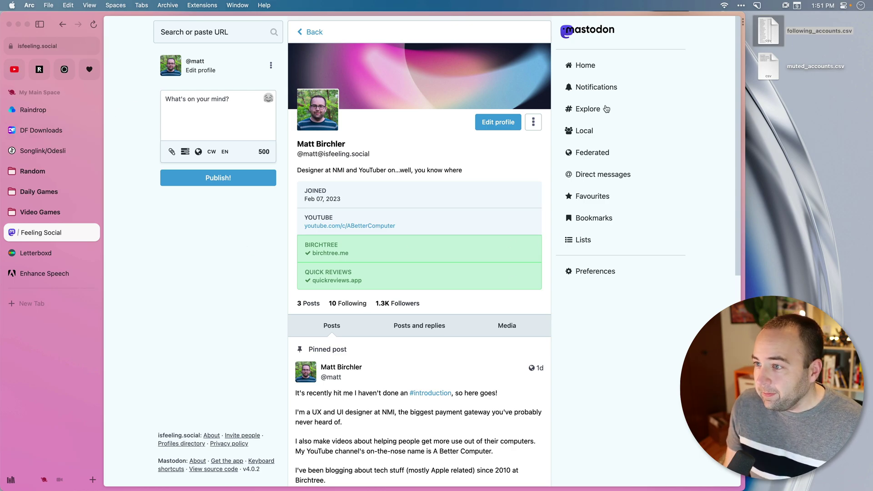
pyautogui.click(582, 66)
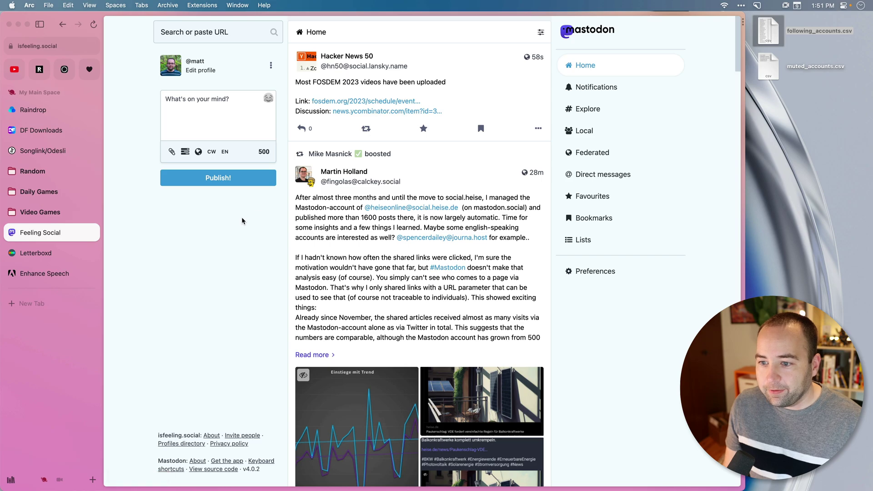